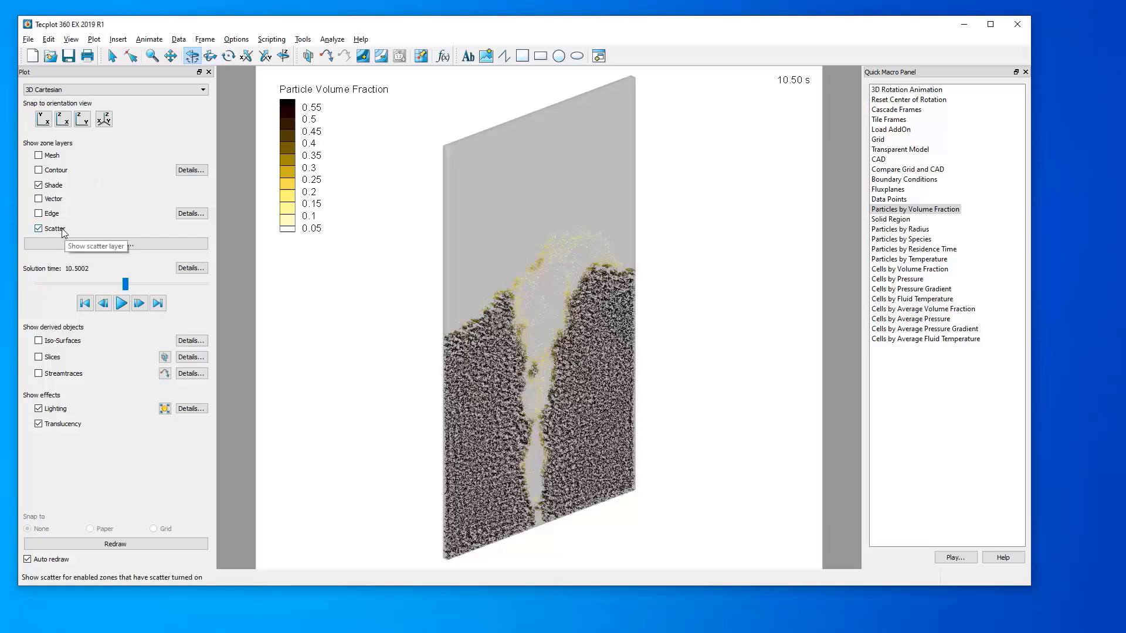
Hide the scatter particles, turn on the vector layer, and check that U, V, W are Fluid Velocity-u, -v, -w.
left_click(59, 229)
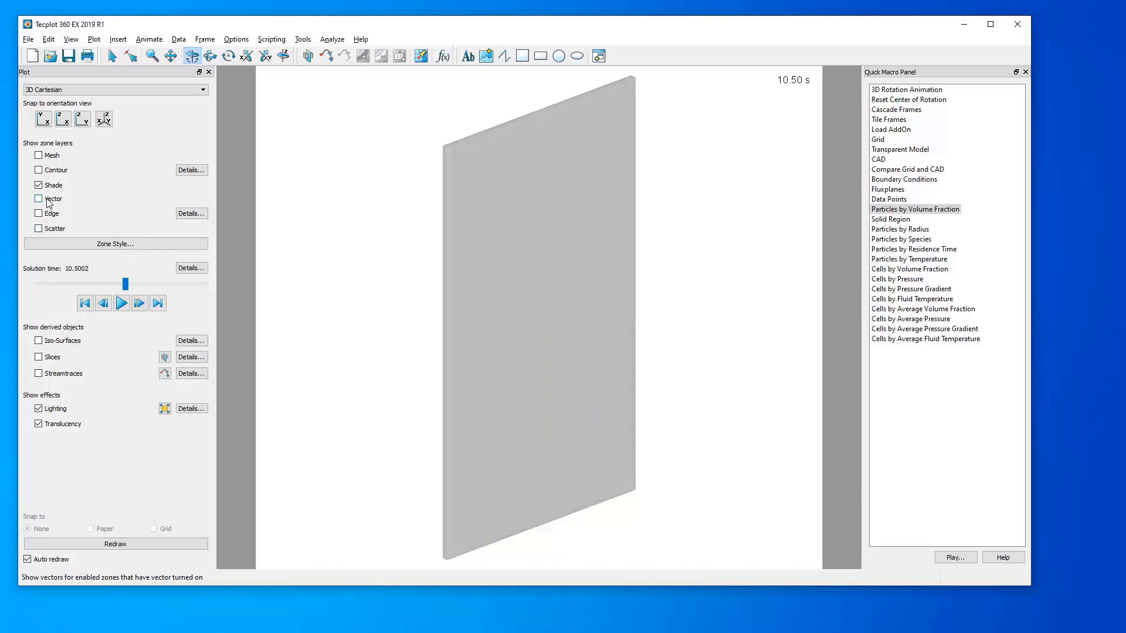
left_click(46, 200)
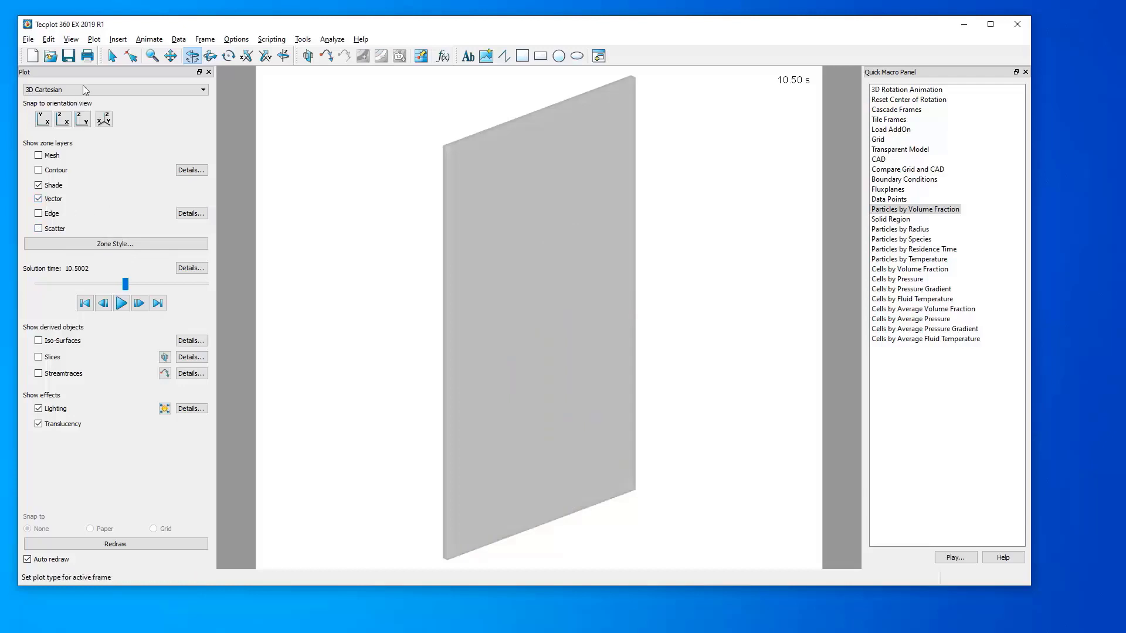
left_click(94, 40)
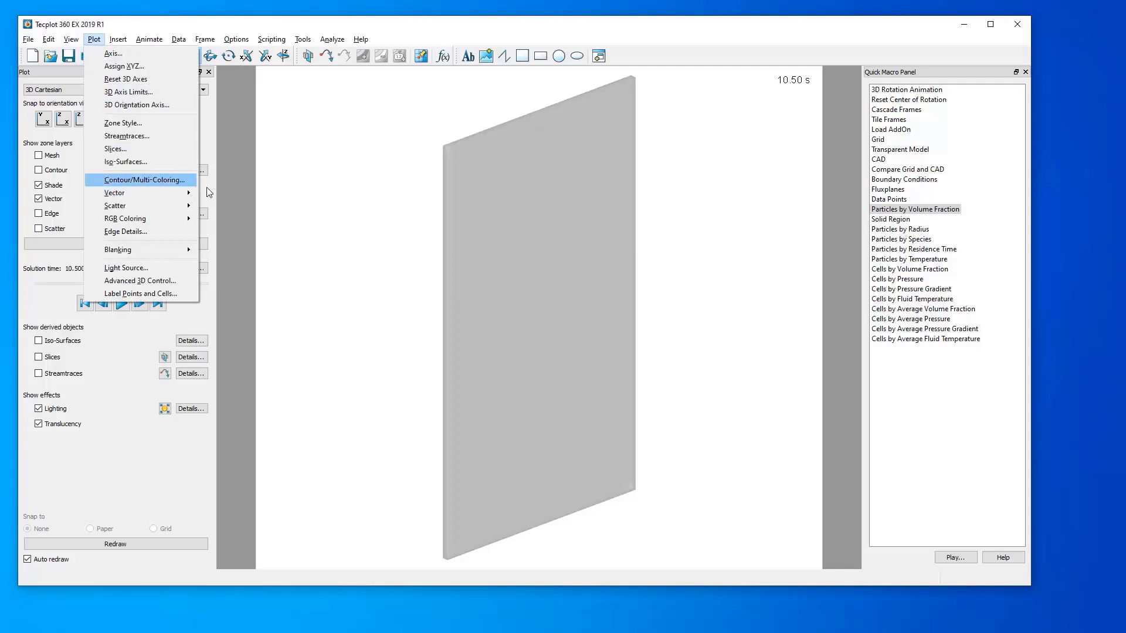
mouse_move(190, 193)
left_click(217, 205)
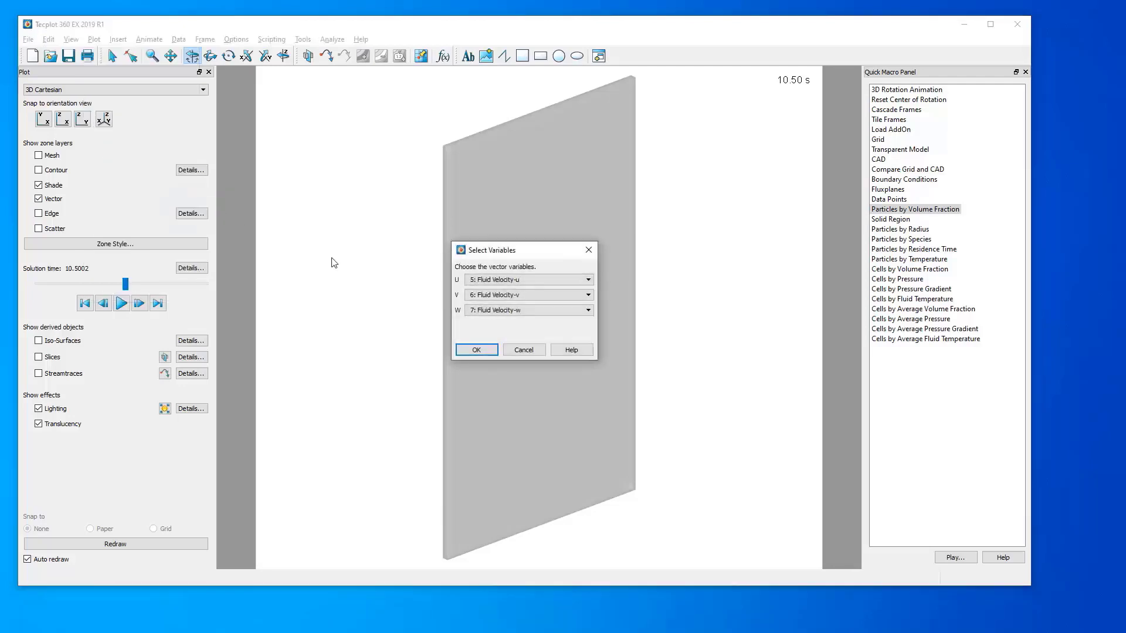
left_click_drag(495, 255, 395, 262)
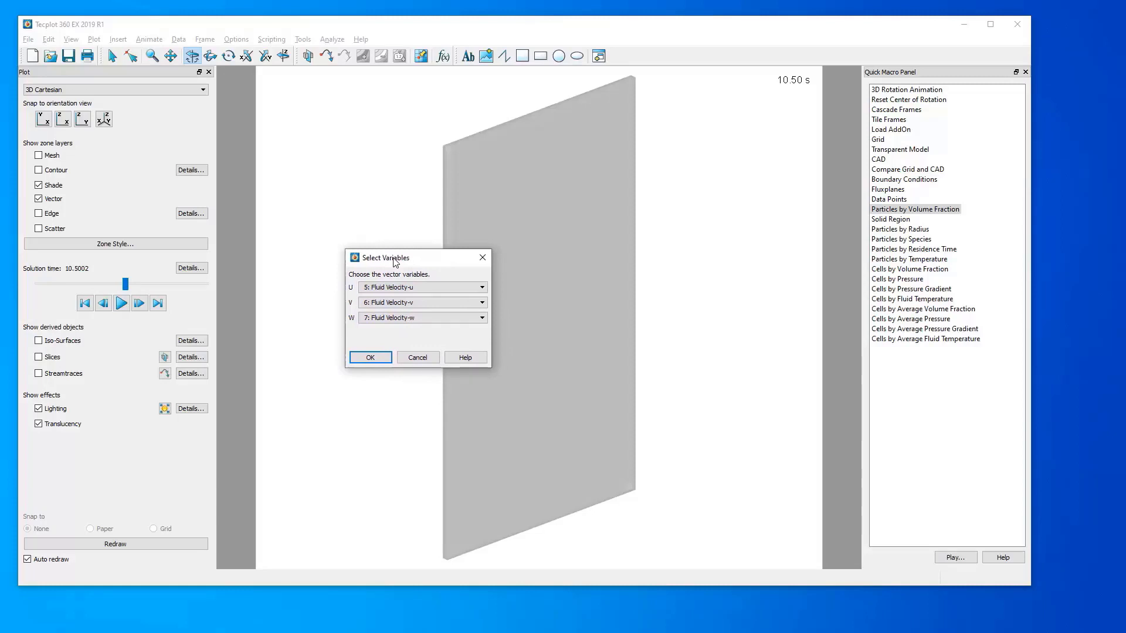
left_click_drag(396, 259, 403, 244)
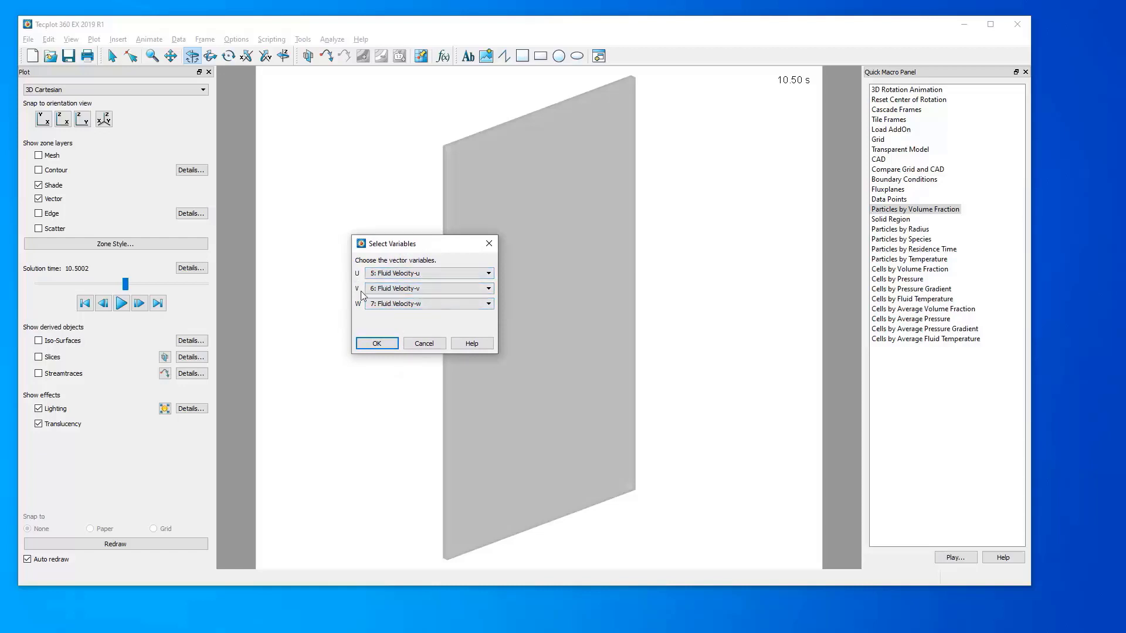
Accept the Fluid Velocity components and enable Show Vector for the Cells zone in Zone Style.
left_click(376, 343)
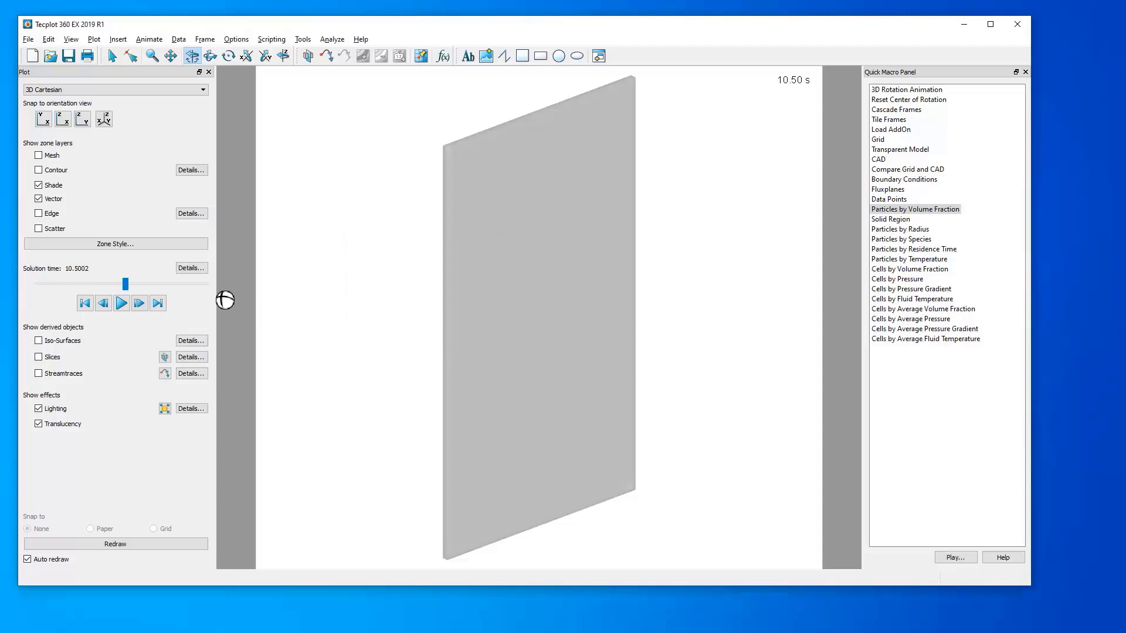
left_click(146, 251)
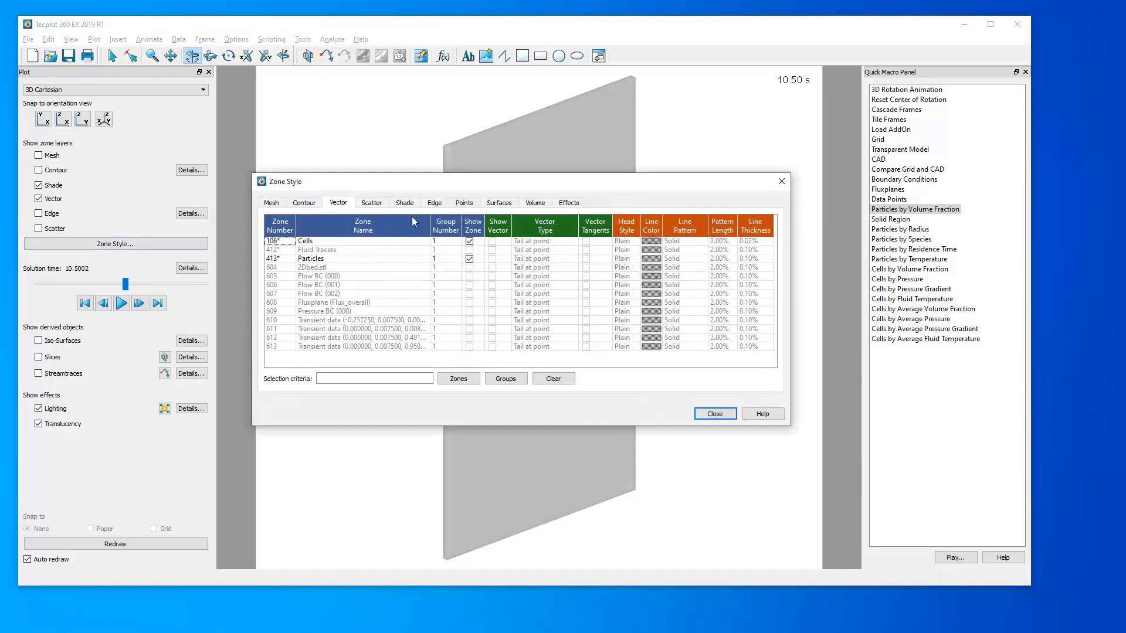
left_click(492, 241)
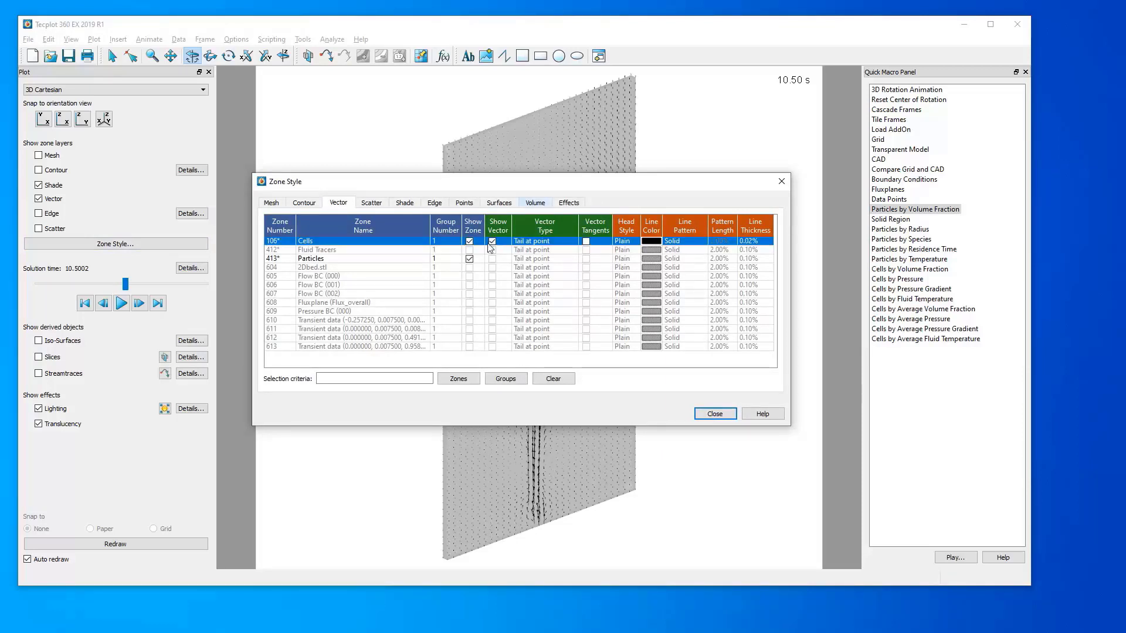
mouse_move(528, 186)
left_mouse_down()
mouse_move(581, 217)
mouse_move(516, 263)
mouse_move(352, 212)
mouse_move(383, 209)
left_mouse_up()
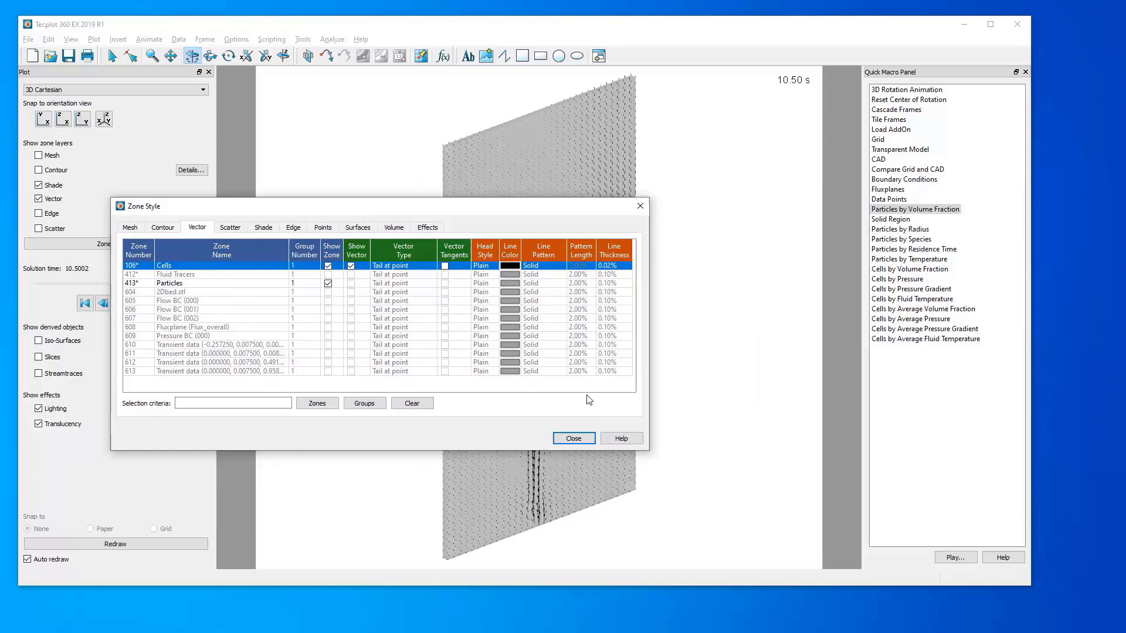
Close Zone Style and rotate the vector-covered slab toward a front-on view.
left_click(568, 439)
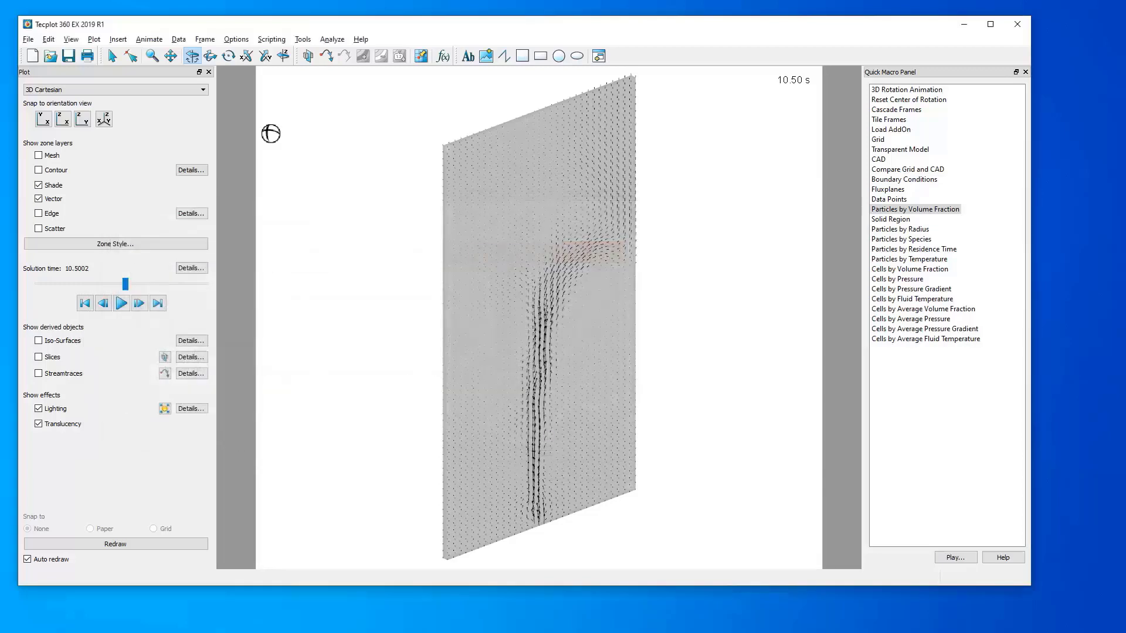
left_click_drag(458, 193, 414, 170)
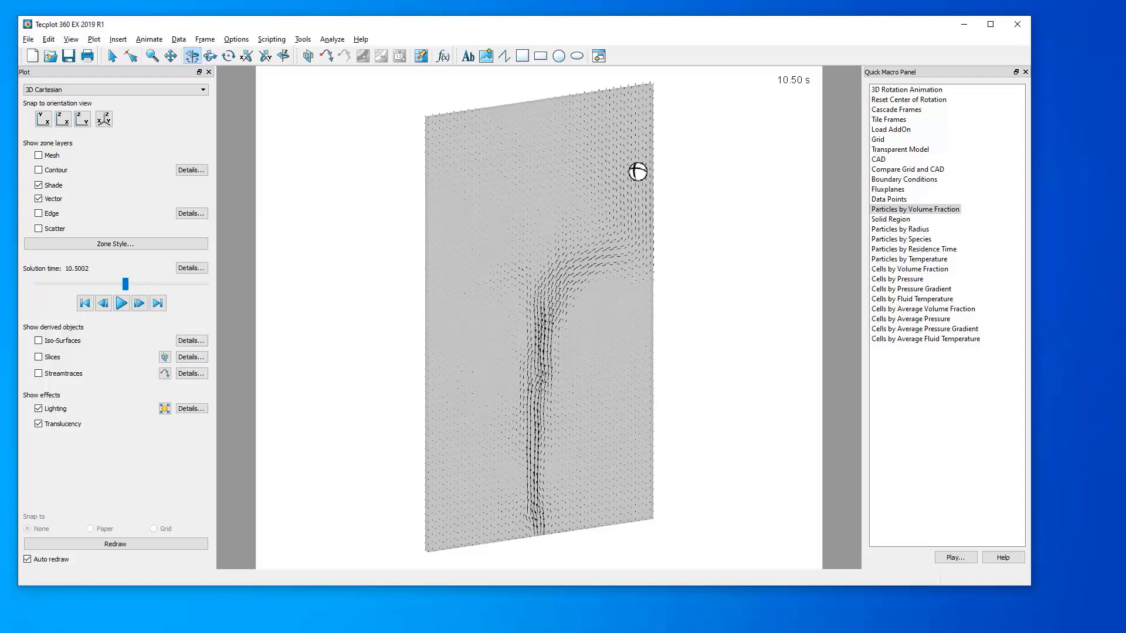
left_click_drag(638, 174, 615, 175)
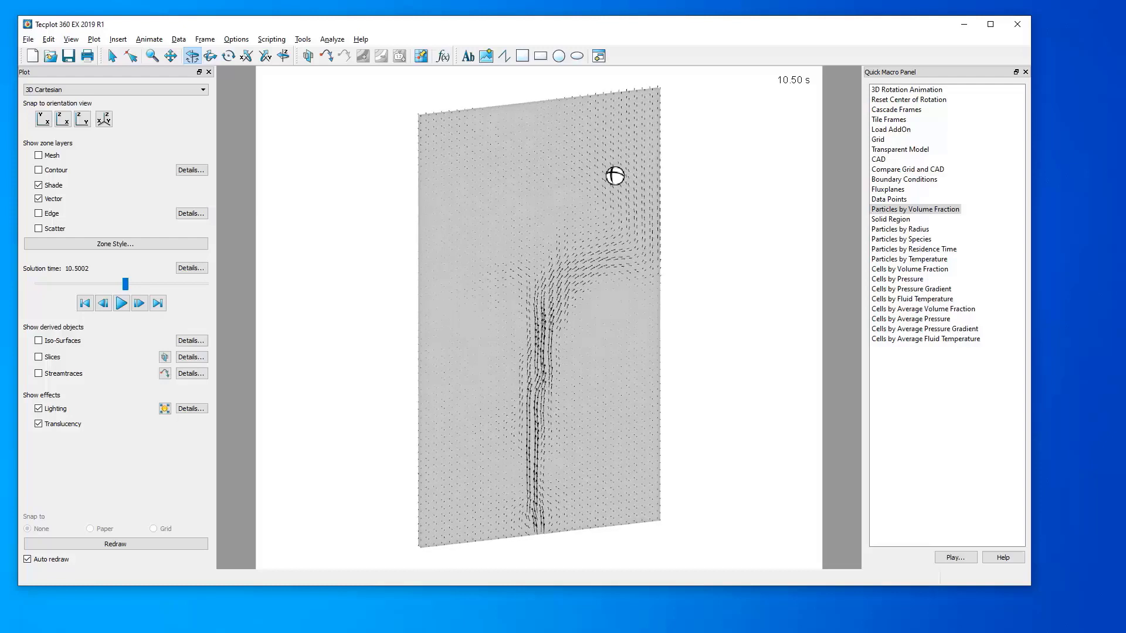
Set the Cells zone Points to Plot to All cell centers, then turn the slab to face the viewer.
left_click(185, 247)
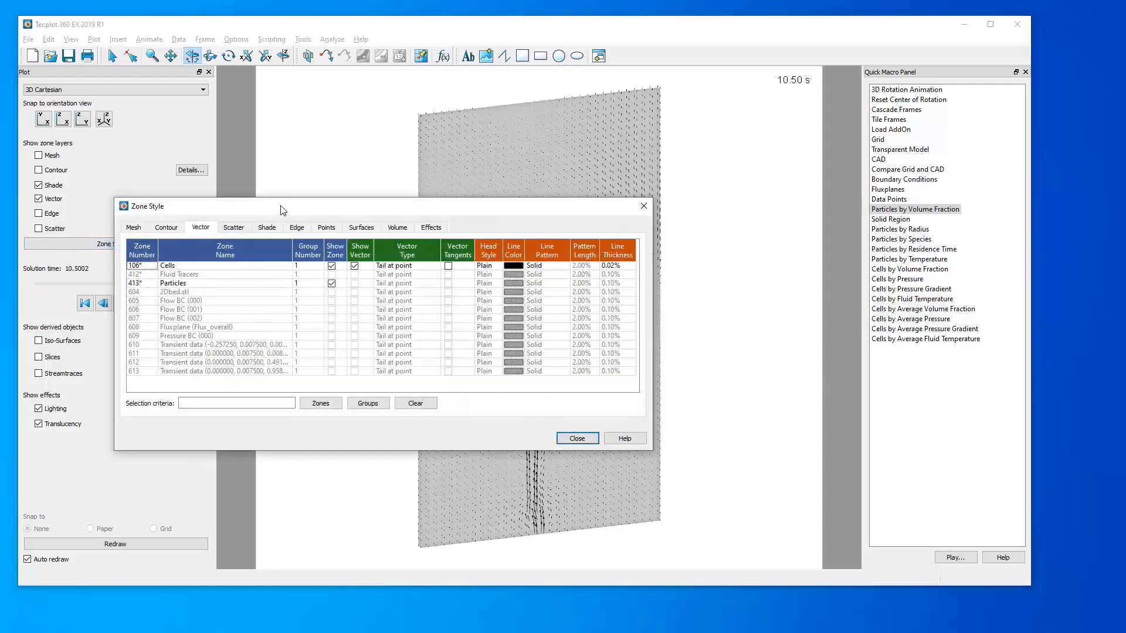
left_click_drag(275, 206, 319, 193)
left_click(368, 216)
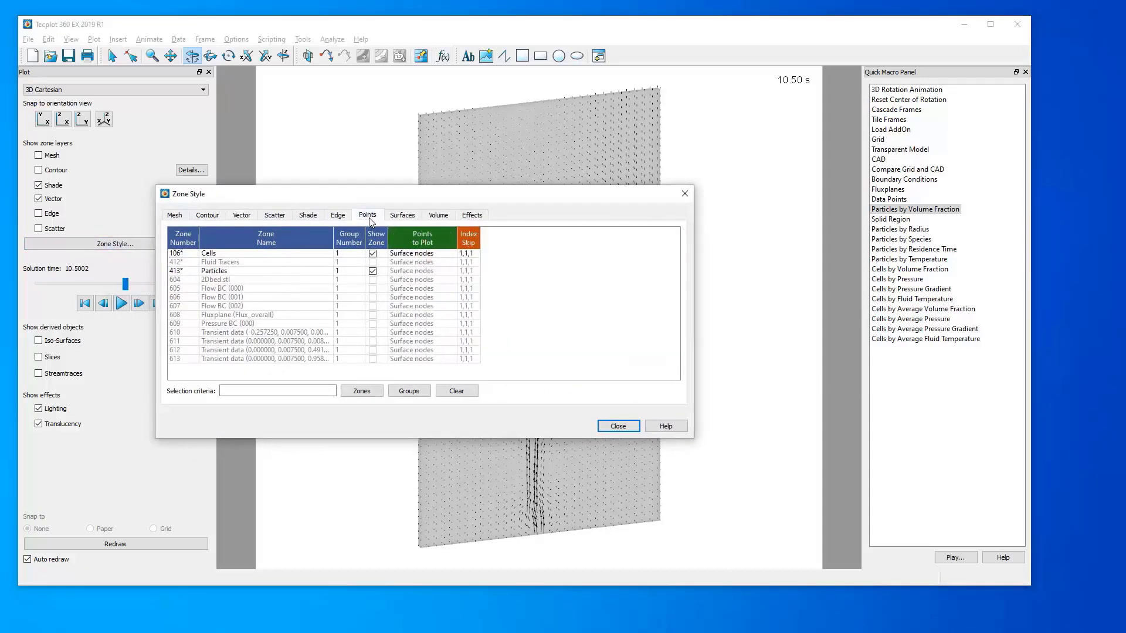
left_click(440, 257)
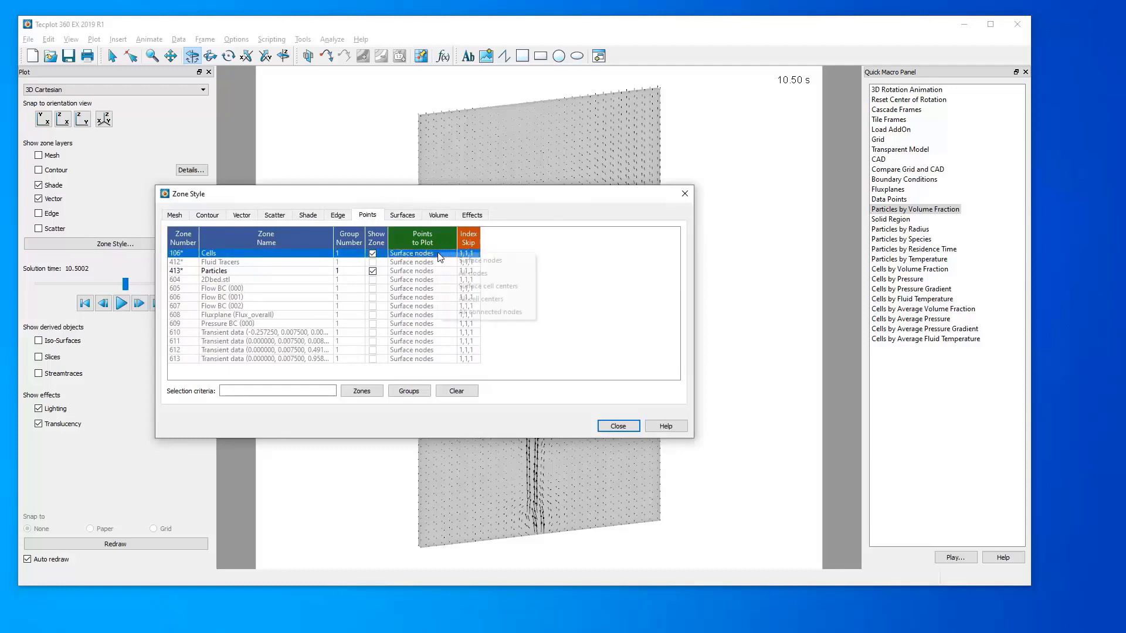
left_click(473, 300)
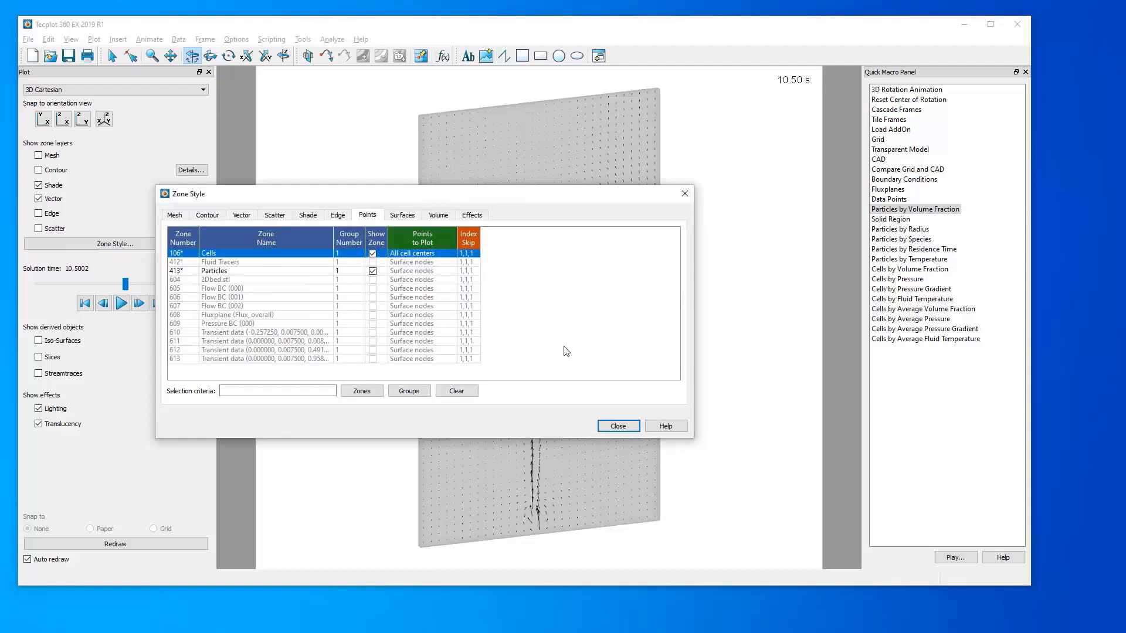
left_click(616, 426)
left_click_drag(600, 178, 550, 158)
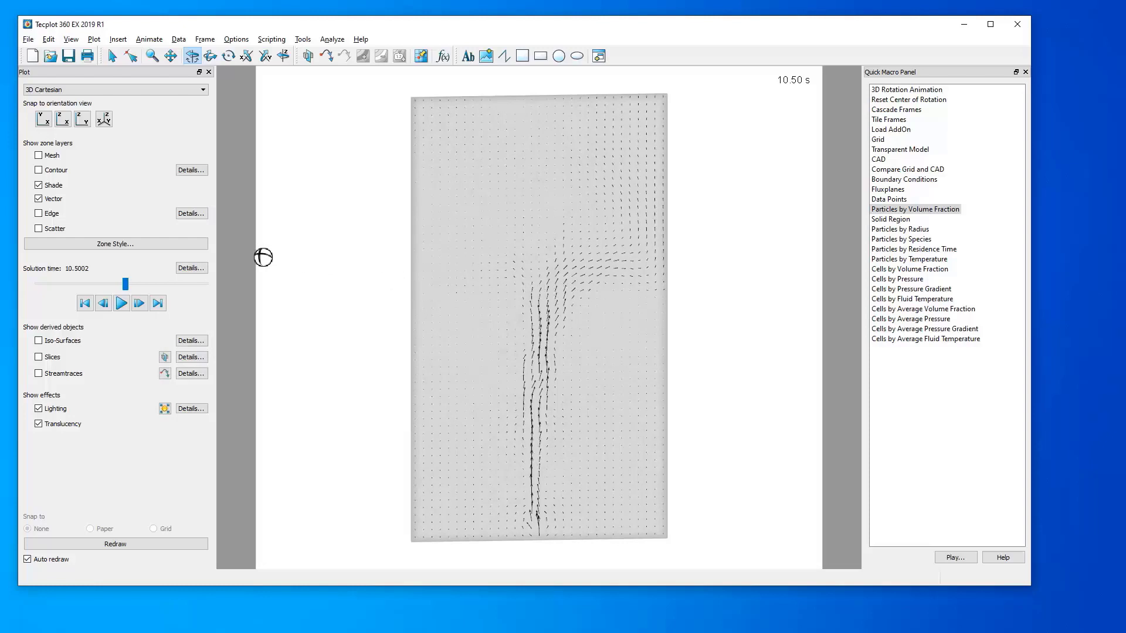
Set the Cells vector Line Color to Multi (C1) so vectors are coloured by Pressure.
left_click(196, 244)
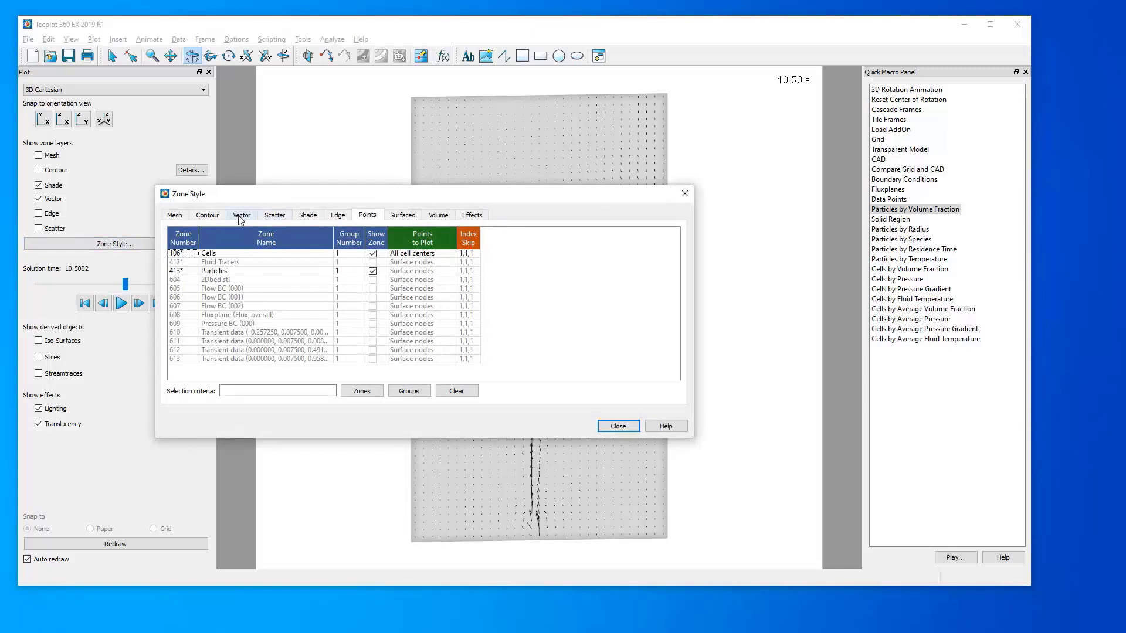
left_click(241, 216)
left_click_drag(285, 202, 357, 171)
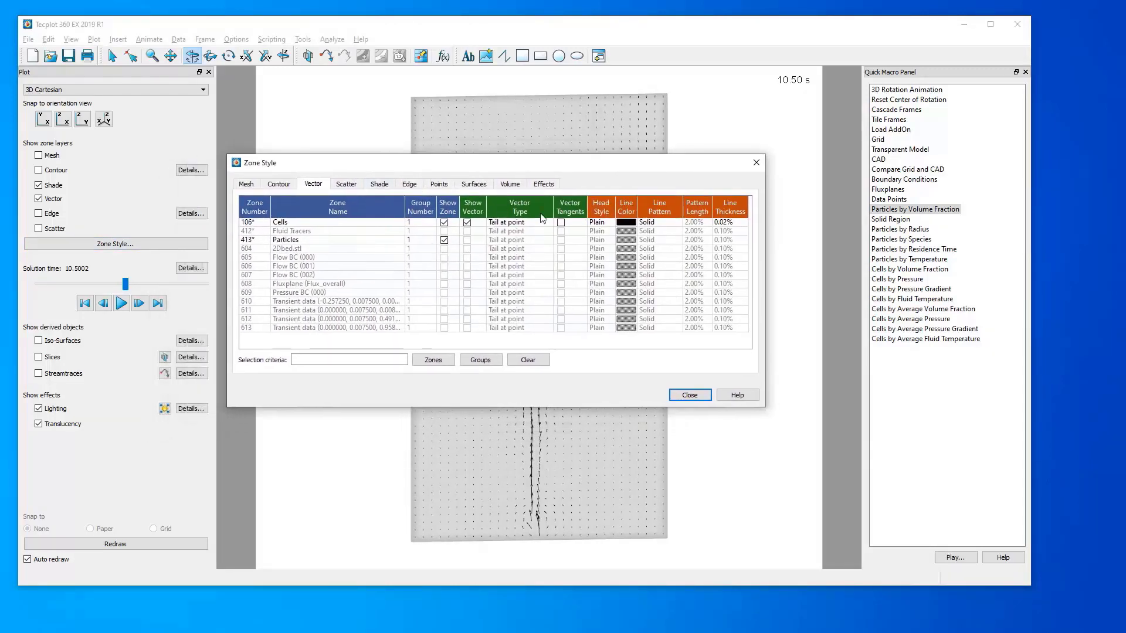
left_click(626, 224)
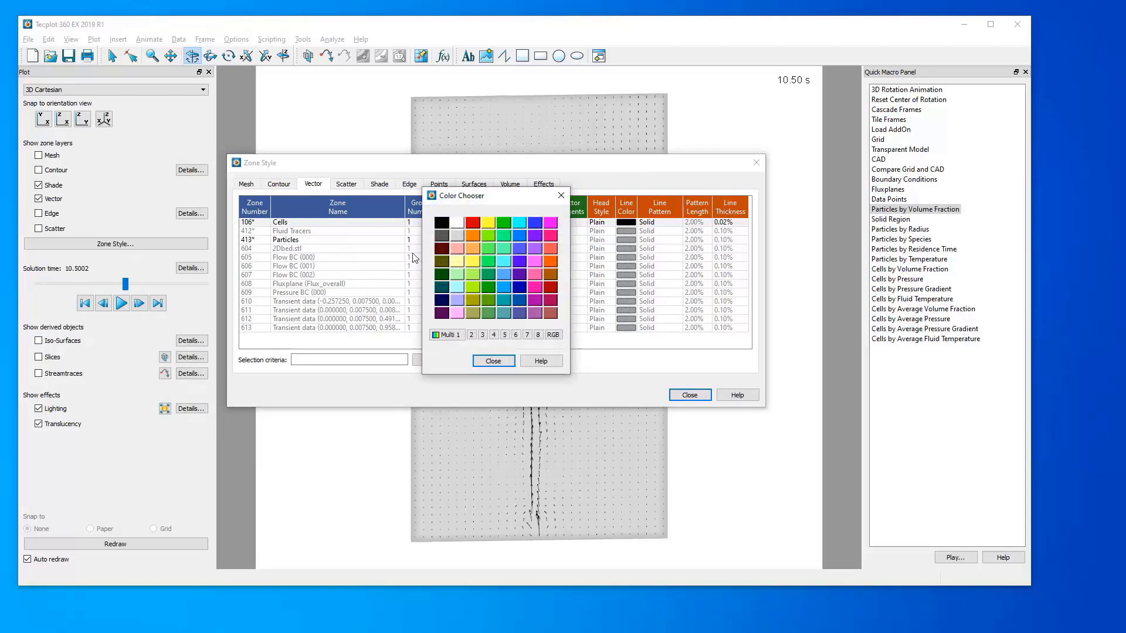
left_click(455, 336)
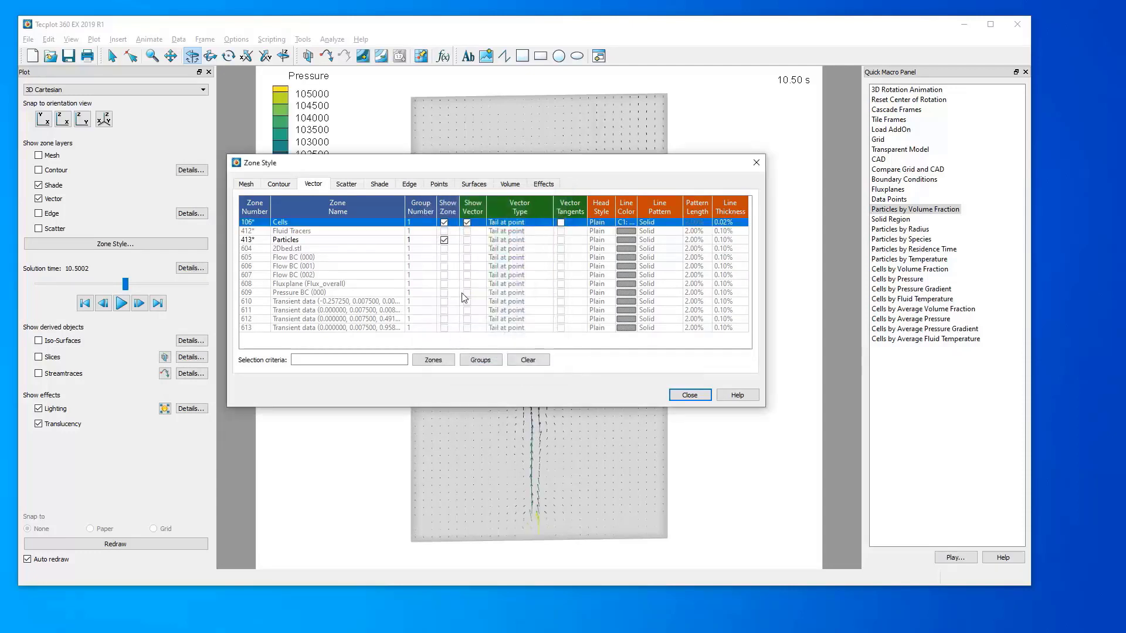
left_click_drag(502, 170, 589, 234)
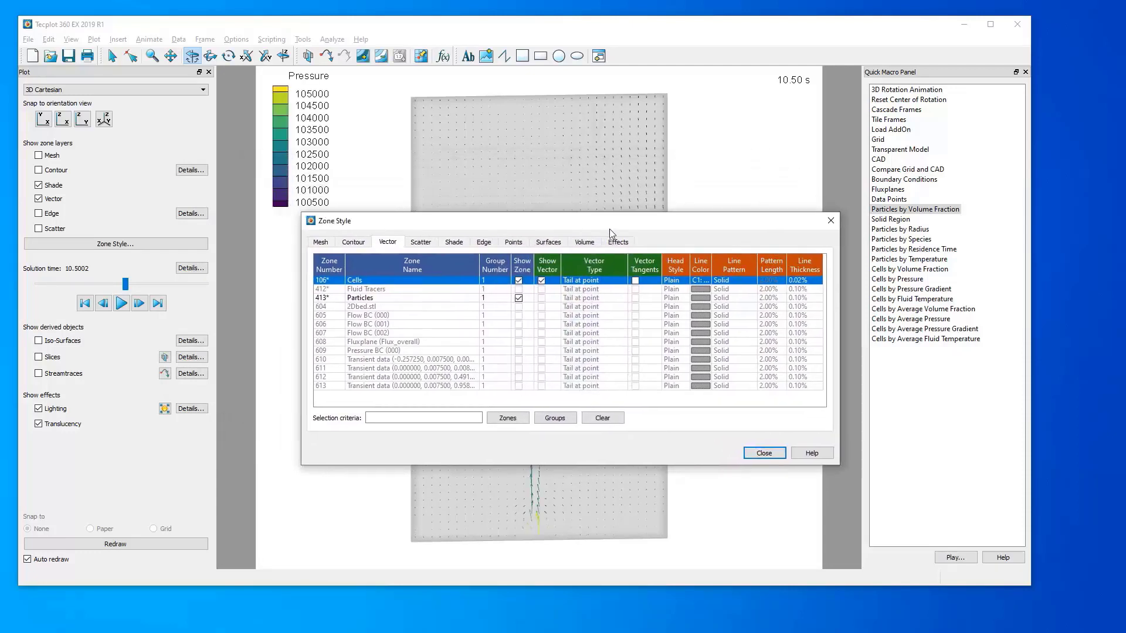
left_click(842, 225)
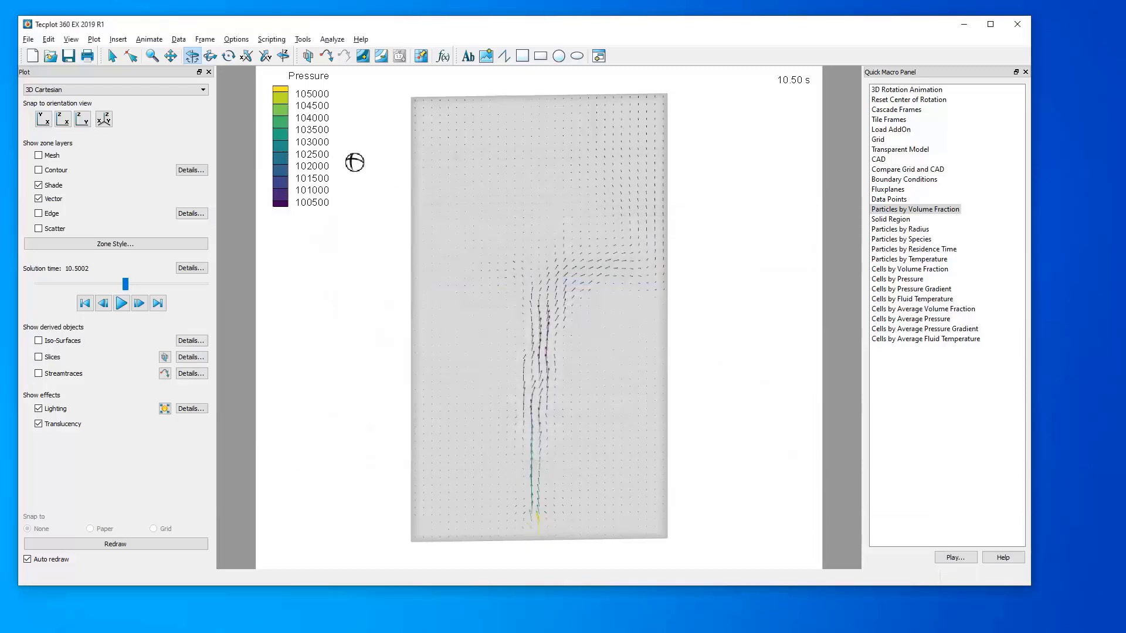
Change the legend's contour variable from Pressure to 4: Fluid Velocity-Mag, ranging 1 to 10.
left_click(112, 55)
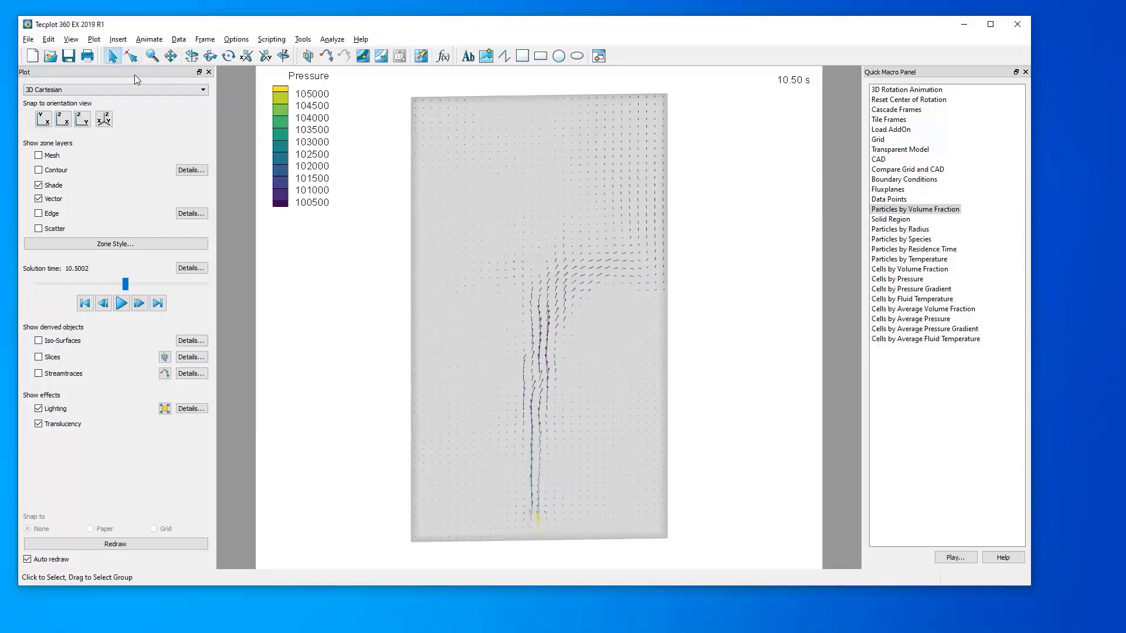
double_click(305, 161)
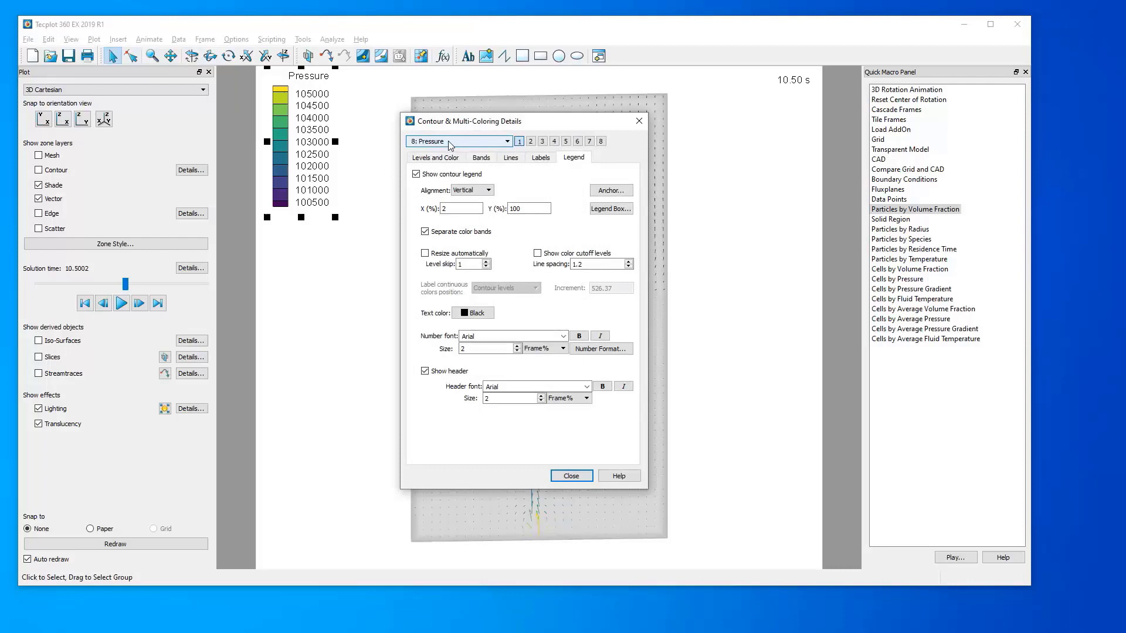
left_click(451, 142)
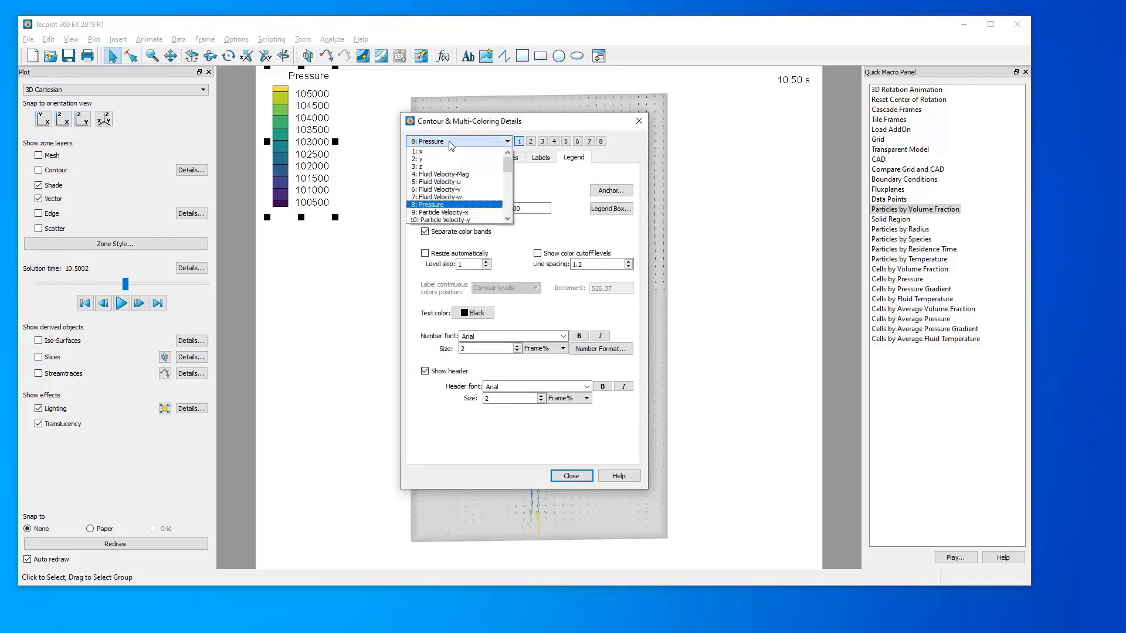
left_click(474, 175)
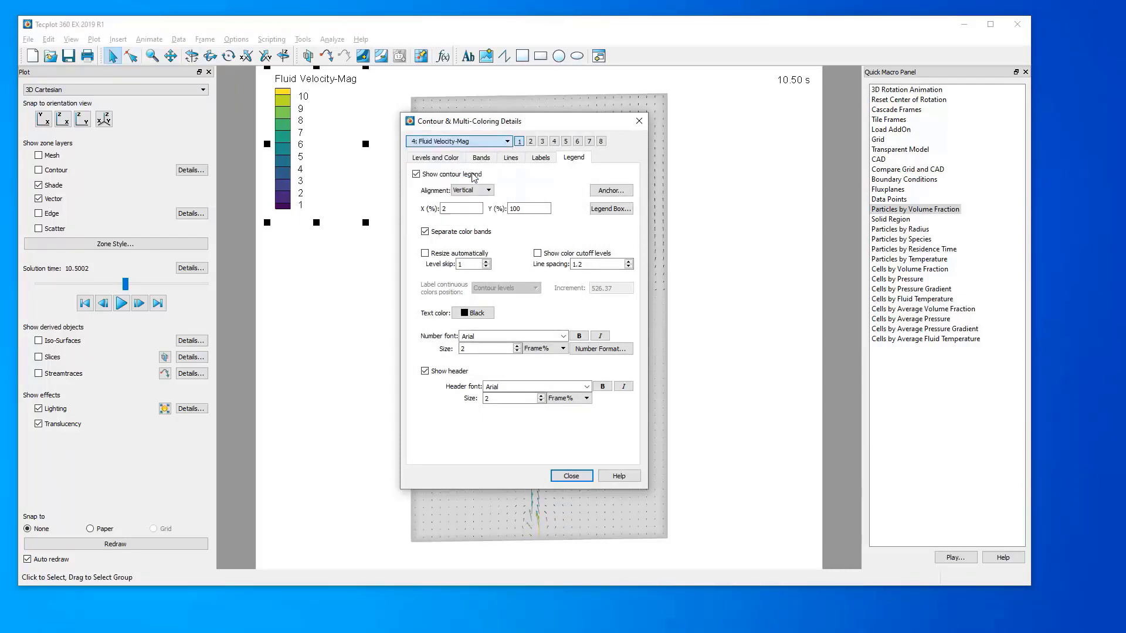
left_click(571, 476)
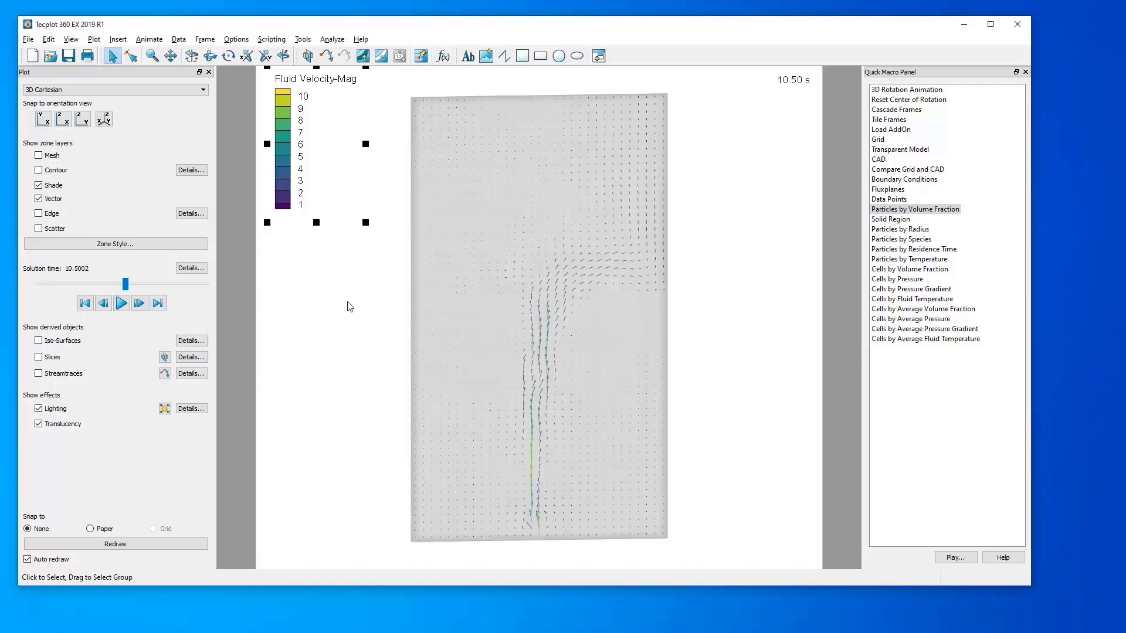
Give the Cells vectors Filled arrowheads and a 0.10% line thickness.
left_click(470, 294)
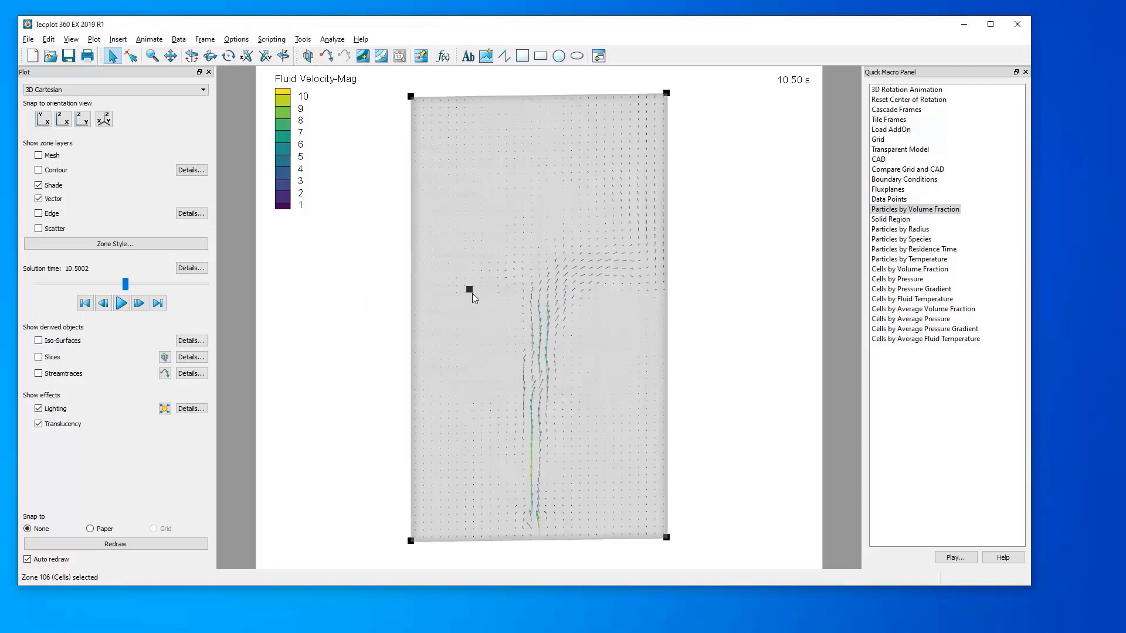
left_click(342, 337)
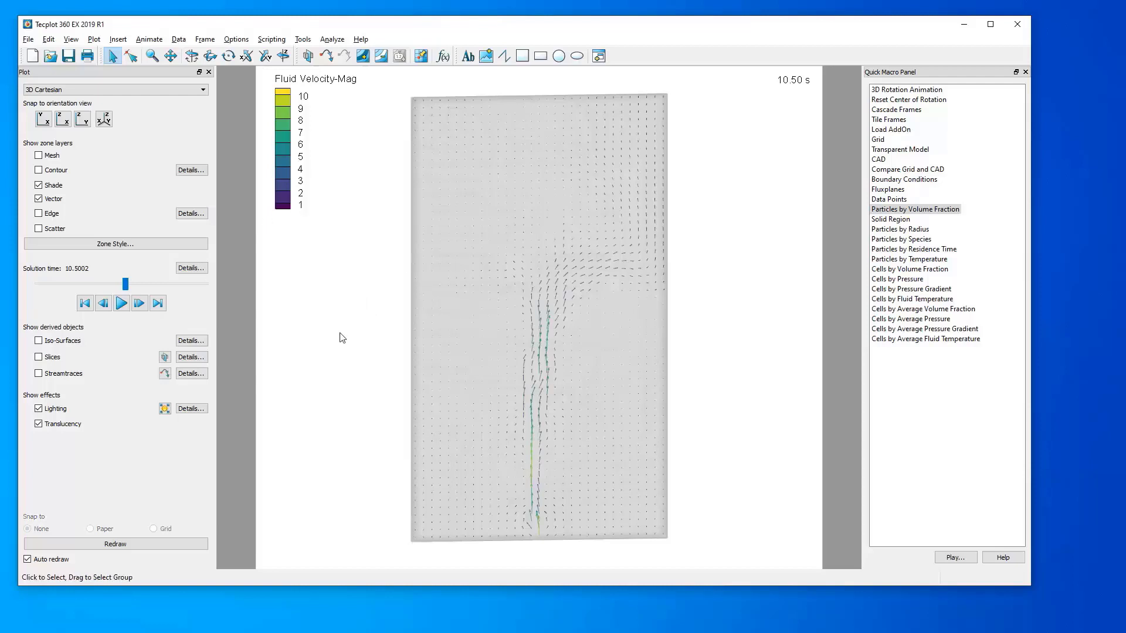
left_click(120, 243)
left_click_drag(547, 226, 326, 167)
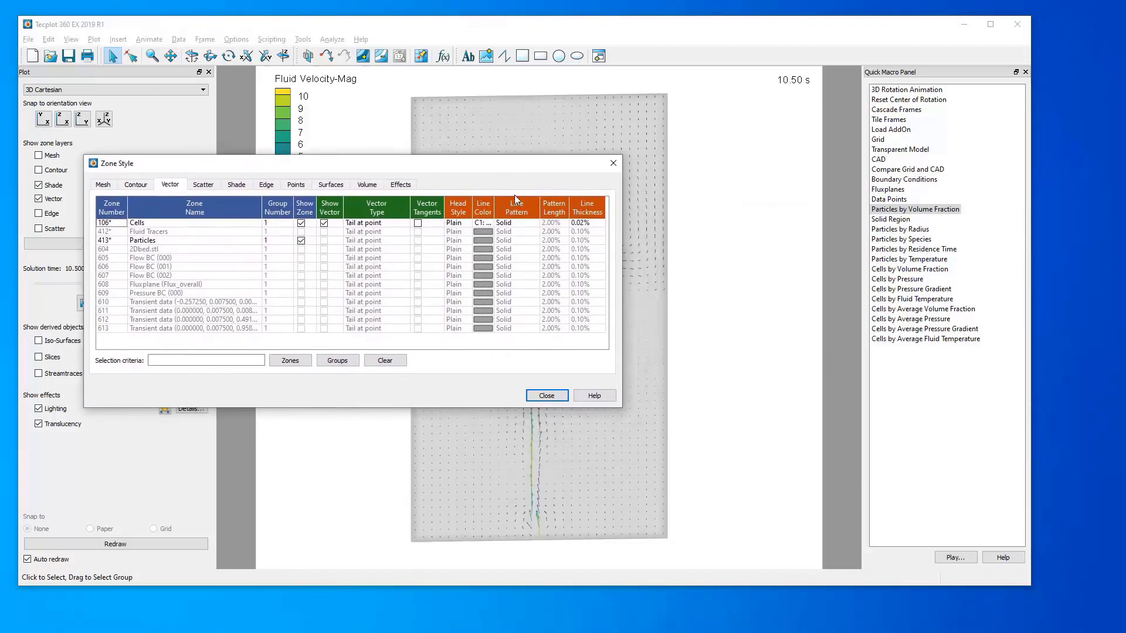
left_click(463, 225)
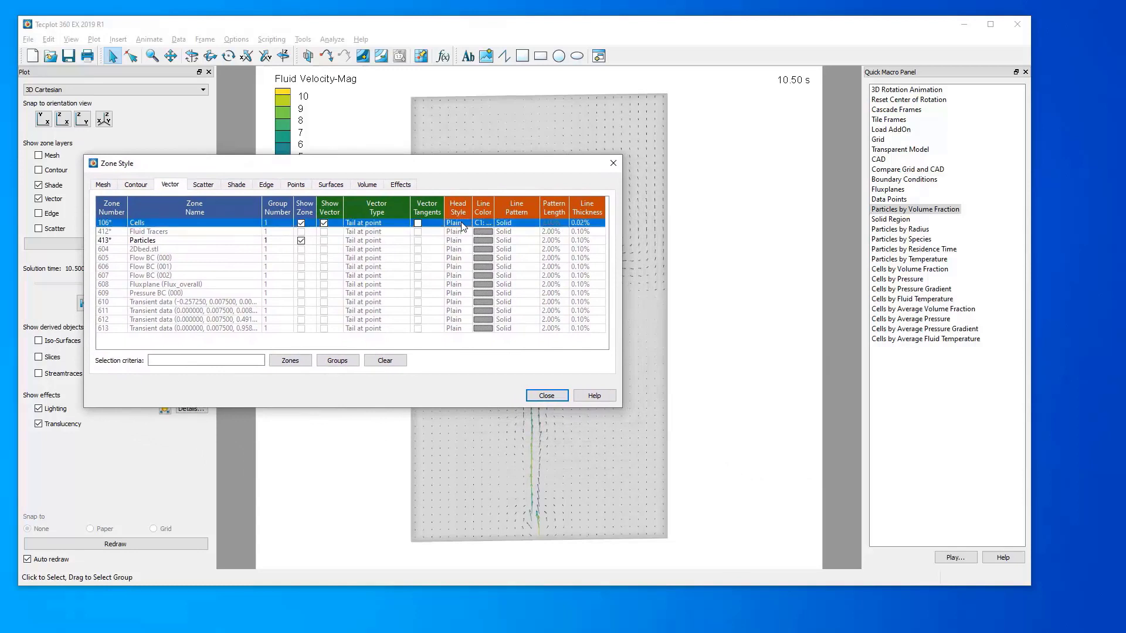
left_click(480, 243)
left_click(589, 224)
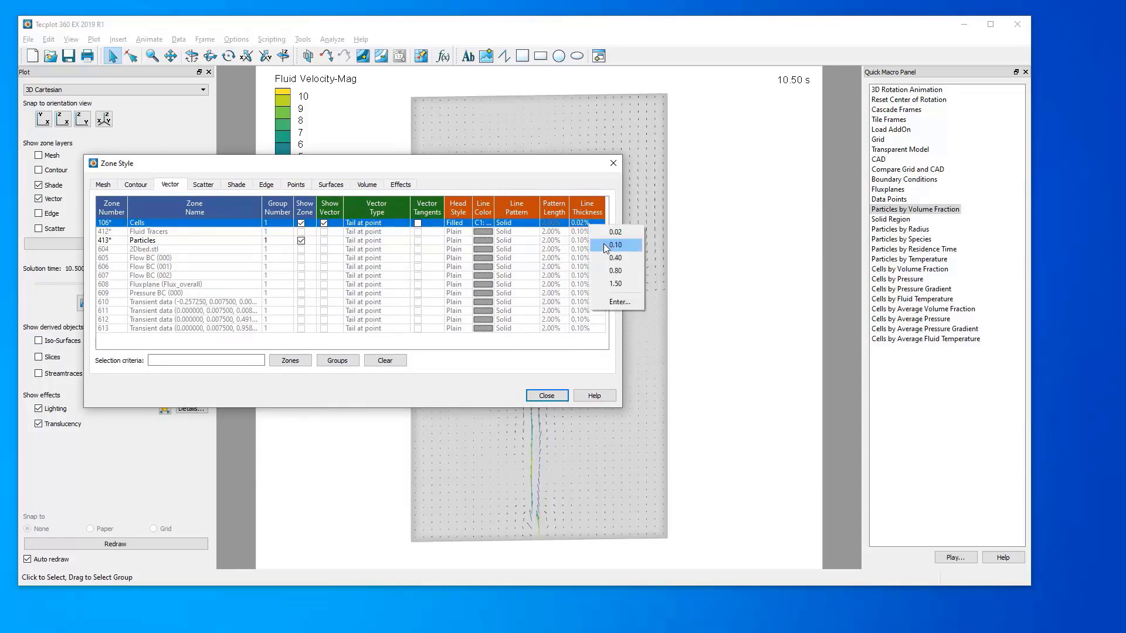
left_click(609, 245)
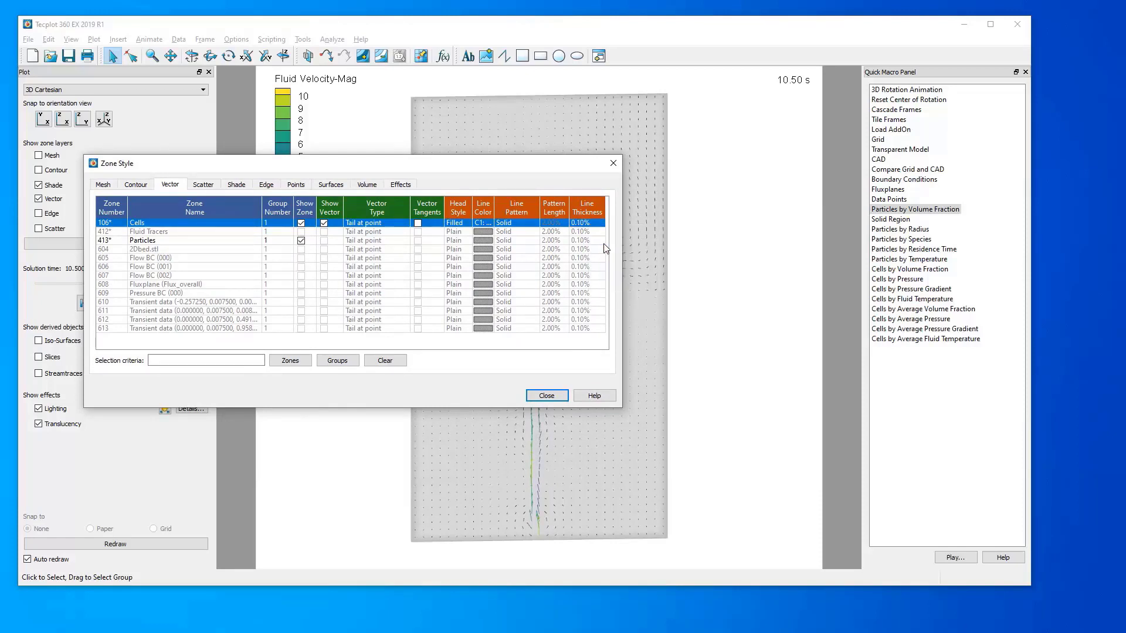
left_click(546, 395)
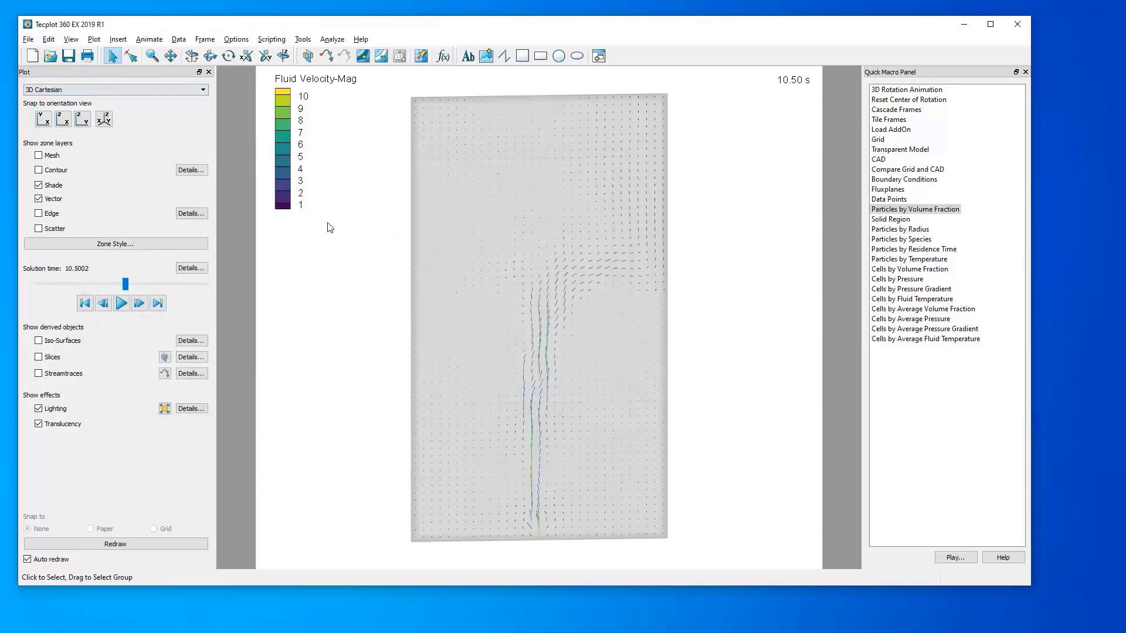
Raise the vector Relative length to 0.01 grid units per magnitude in Vector Details.
left_click(92, 41)
mouse_move(146, 195)
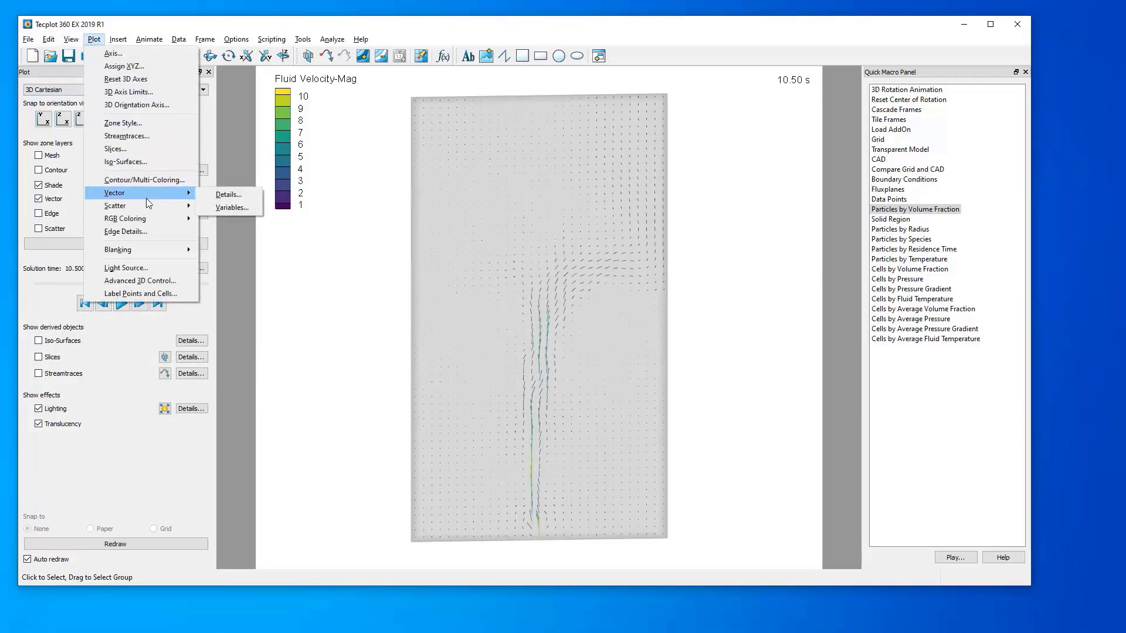
left_click(234, 199)
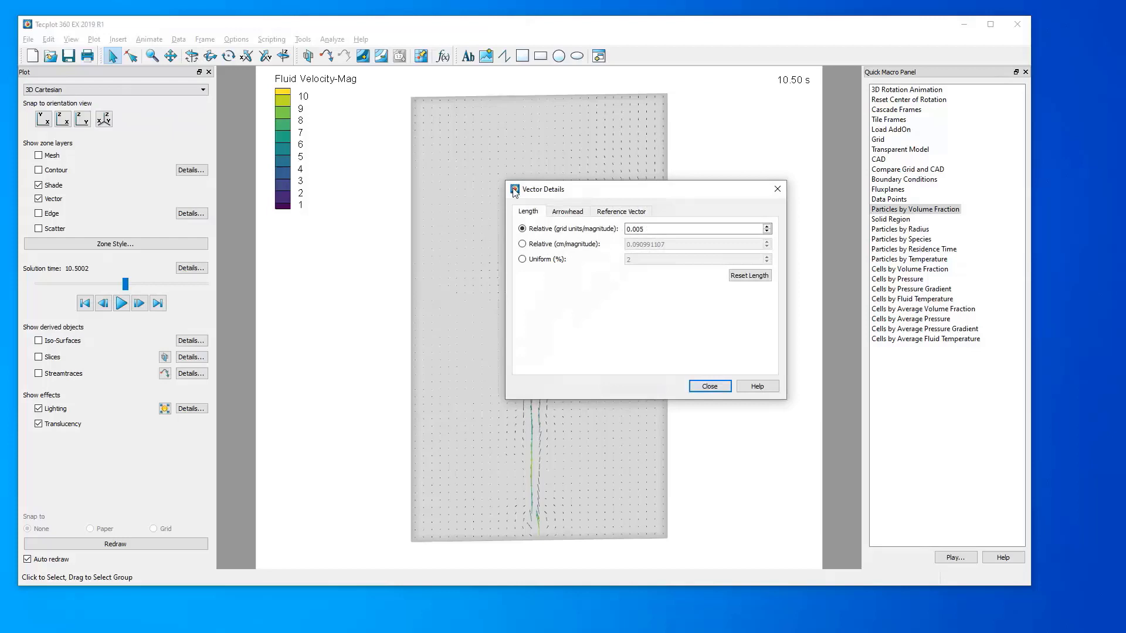
left_click_drag(595, 189, 766, 207)
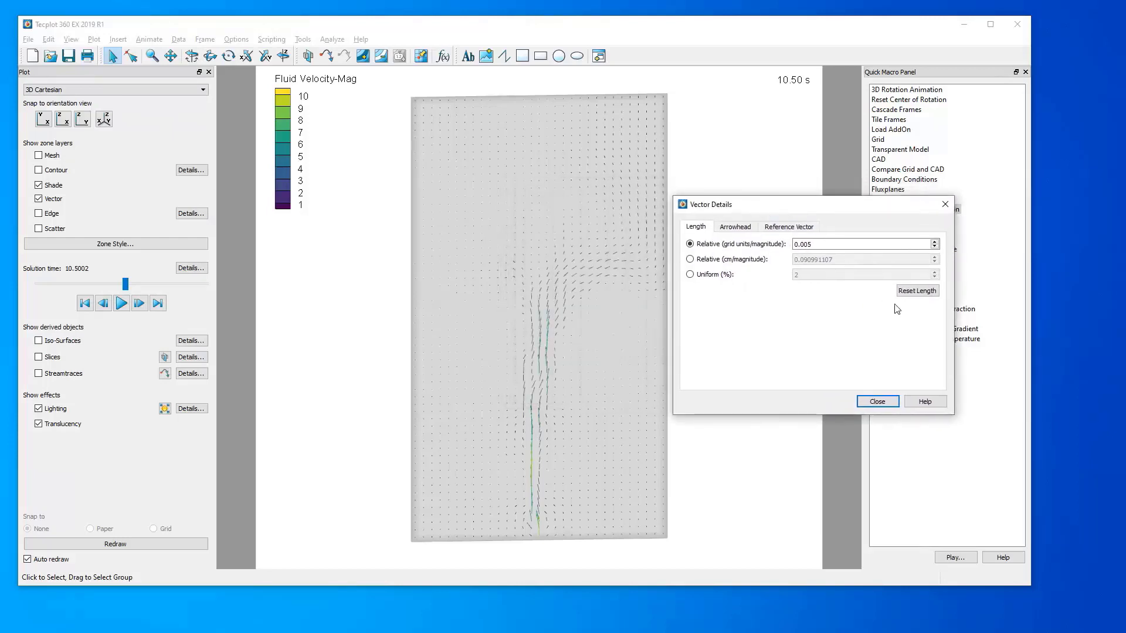
left_click(935, 242)
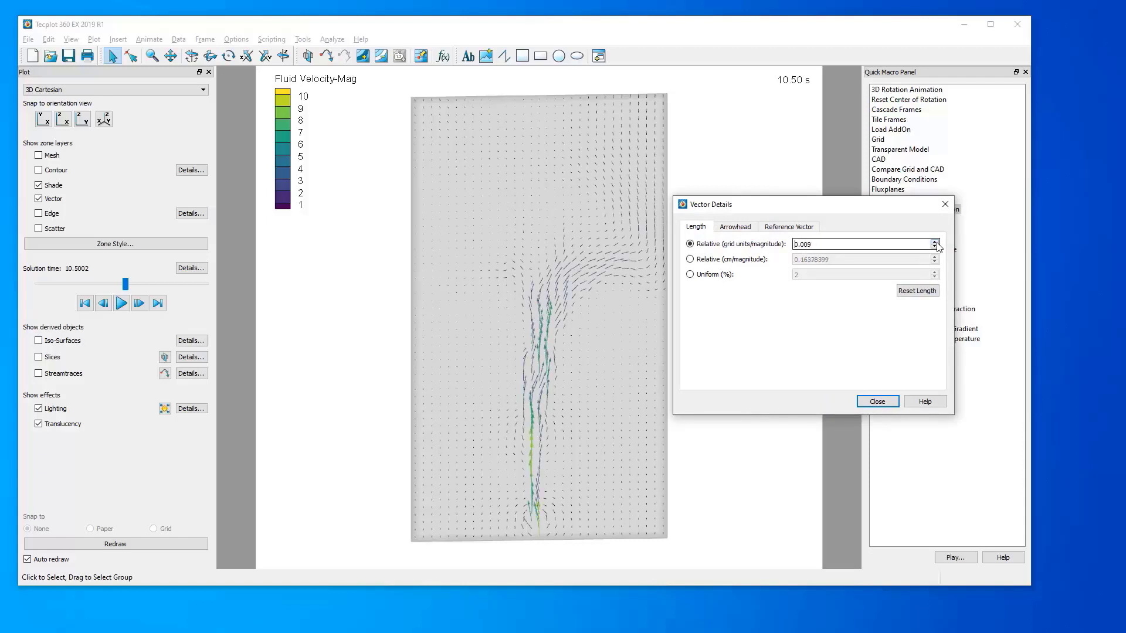
left_click(935, 242)
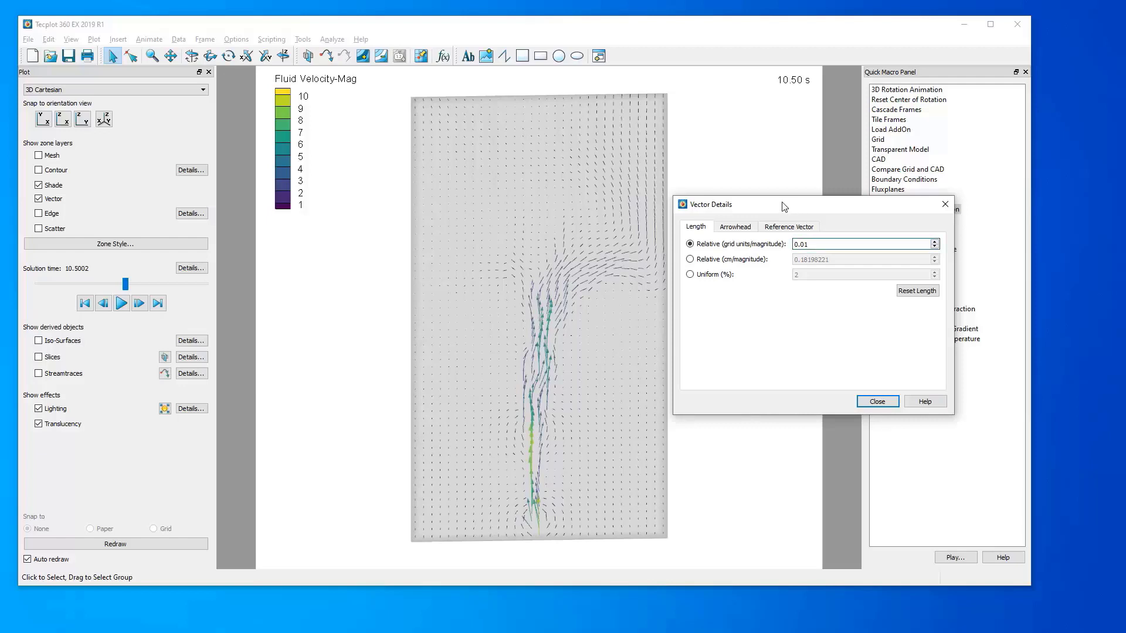
Review the Arrowhead and Reference Vector settings, then close Vector Details.
left_click_drag(784, 206, 785, 217)
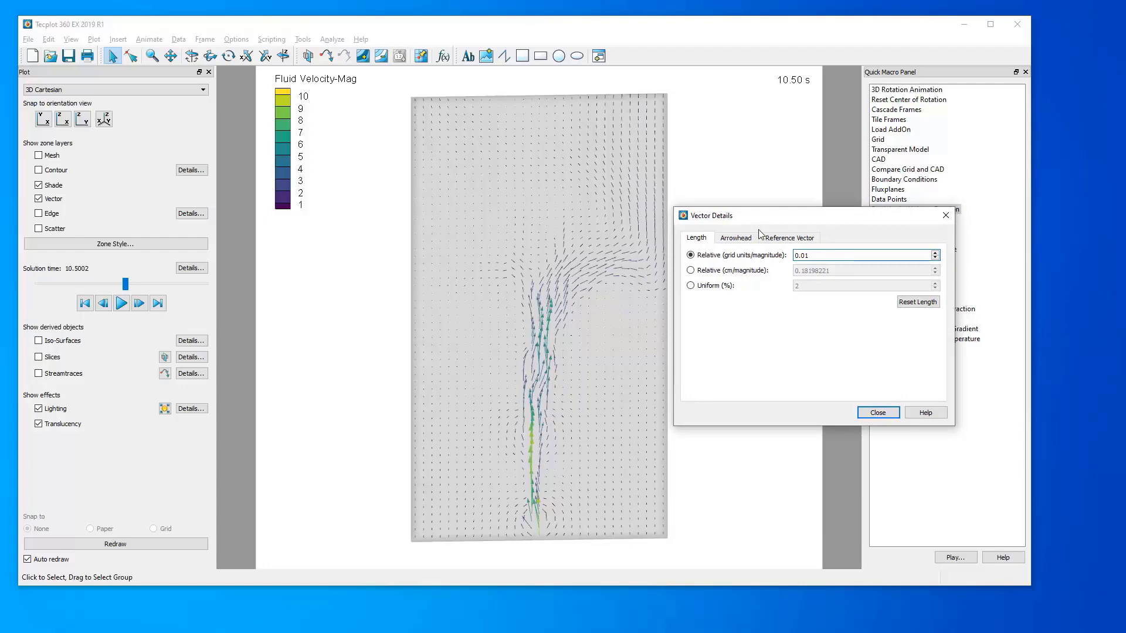
left_click(736, 238)
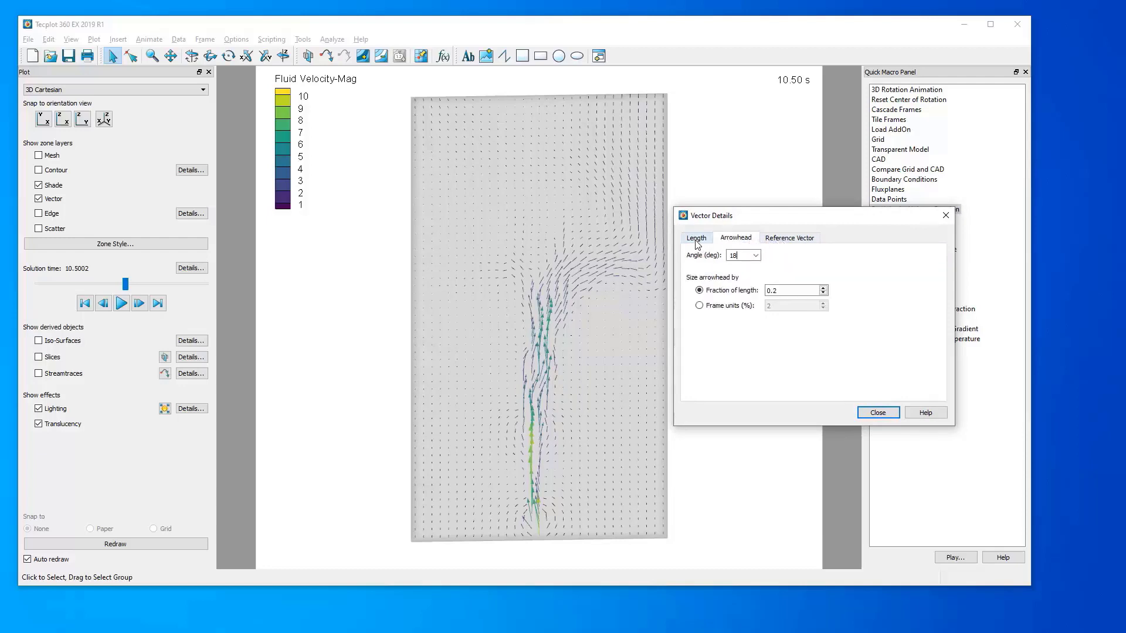
left_click(774, 238)
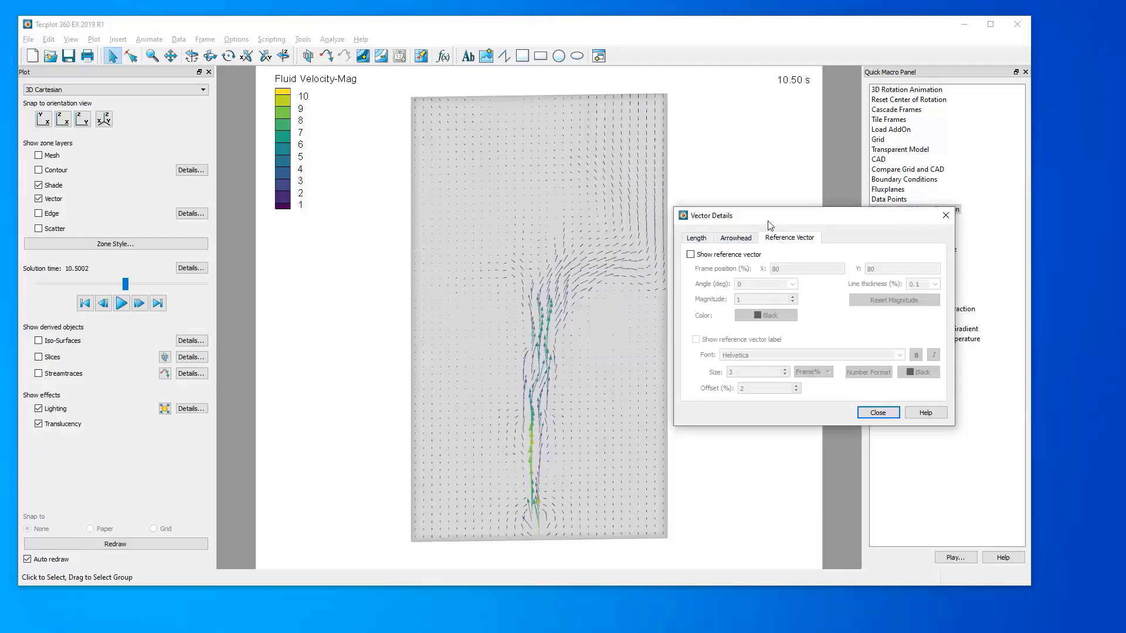
key("Escape")
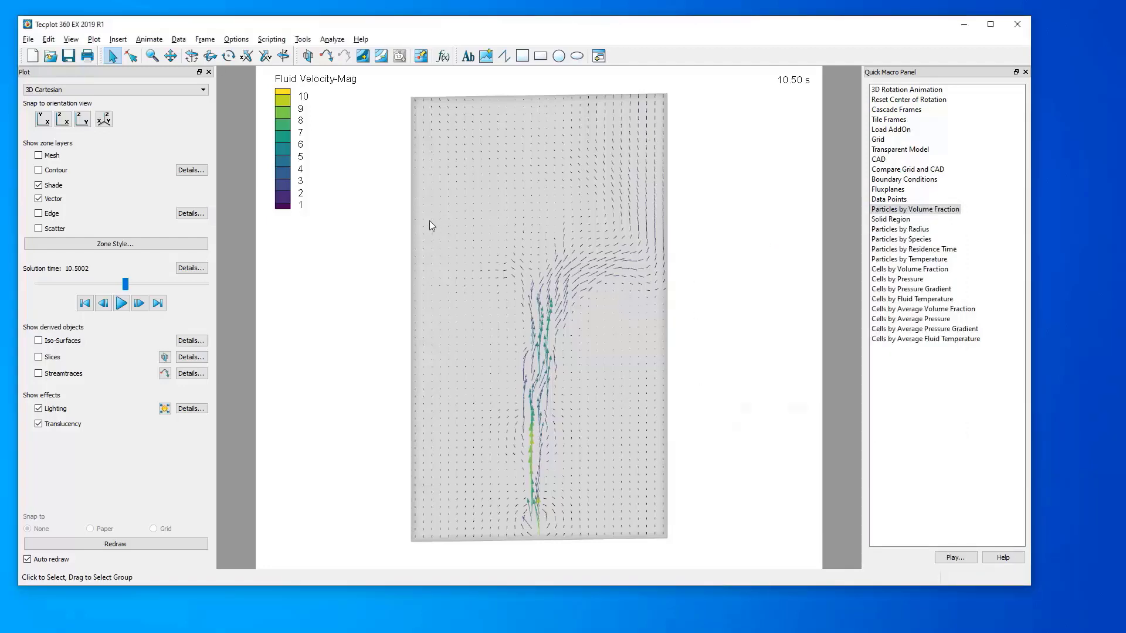